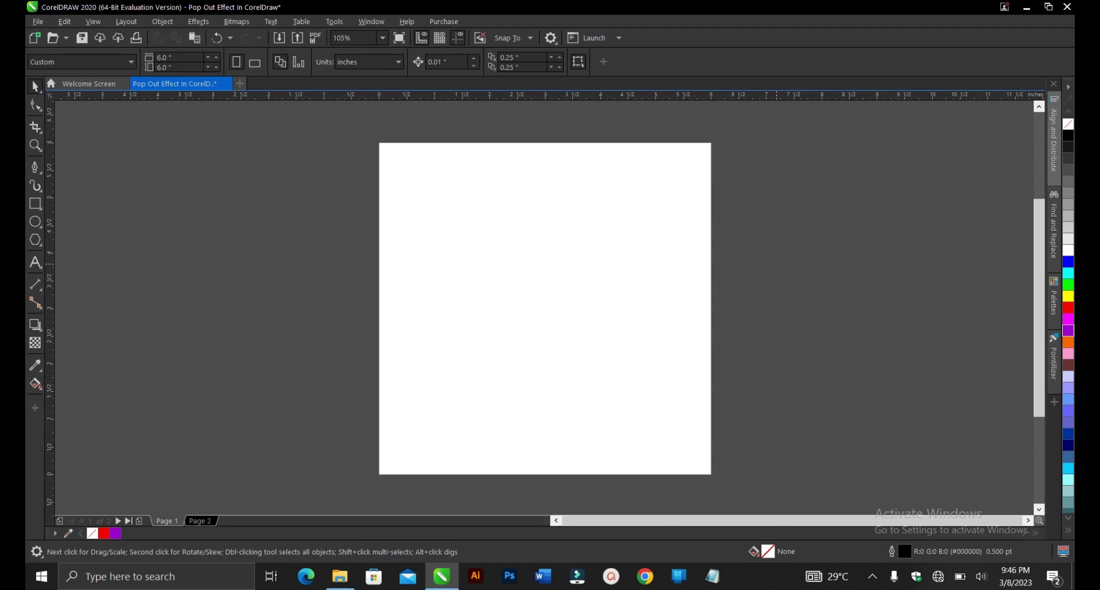
Switch to Page 1, which holds the laughing man's photo
click(166, 521)
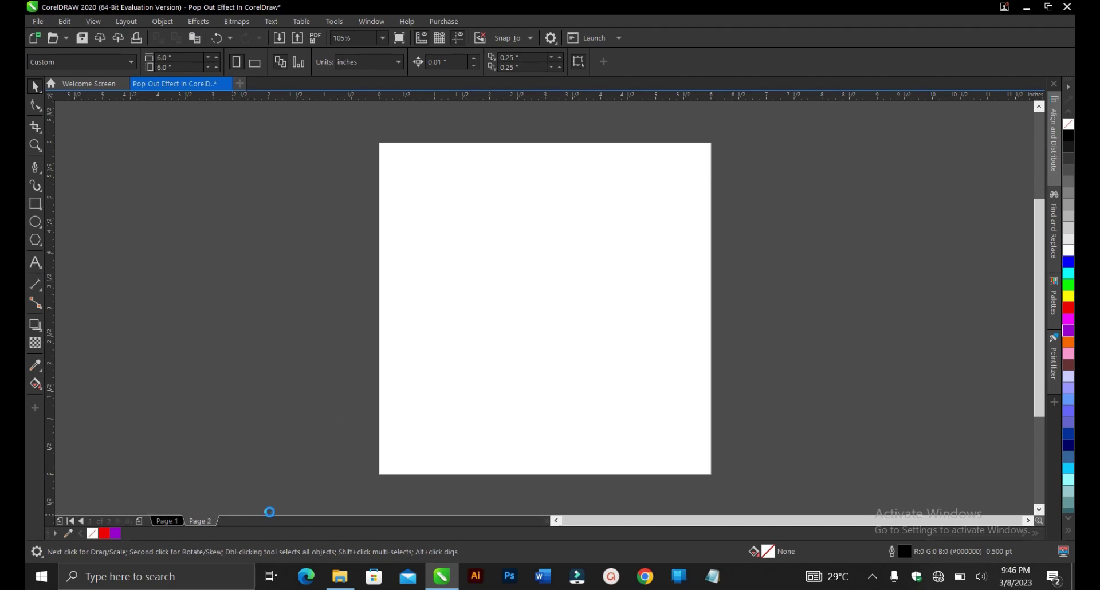
Move the man's photo off the page so it sits just beyond the right edge
click(559, 291)
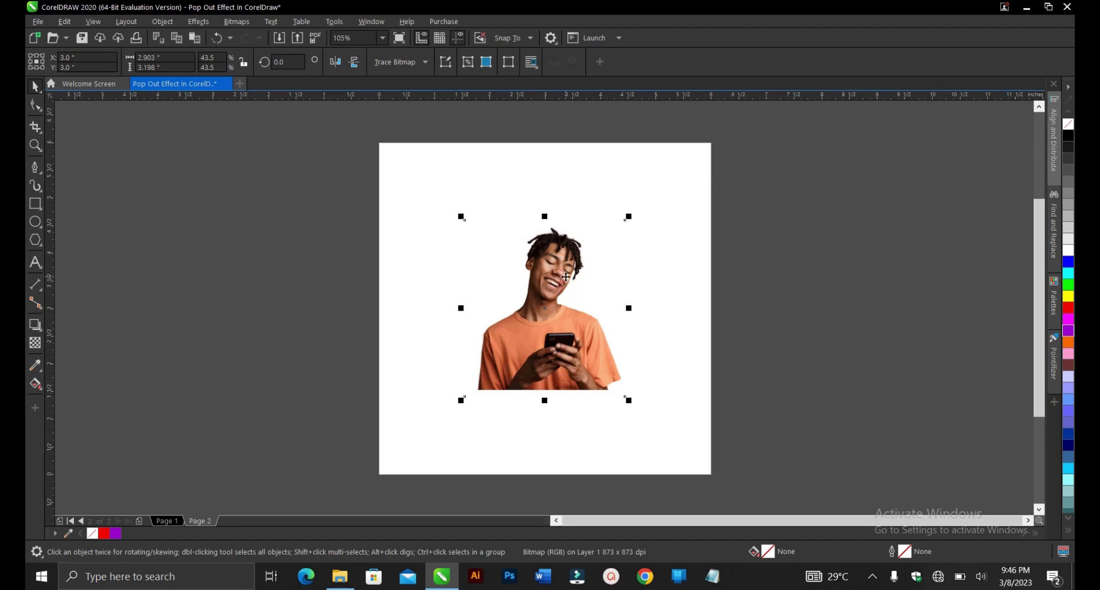
drag(541, 278, 791, 286)
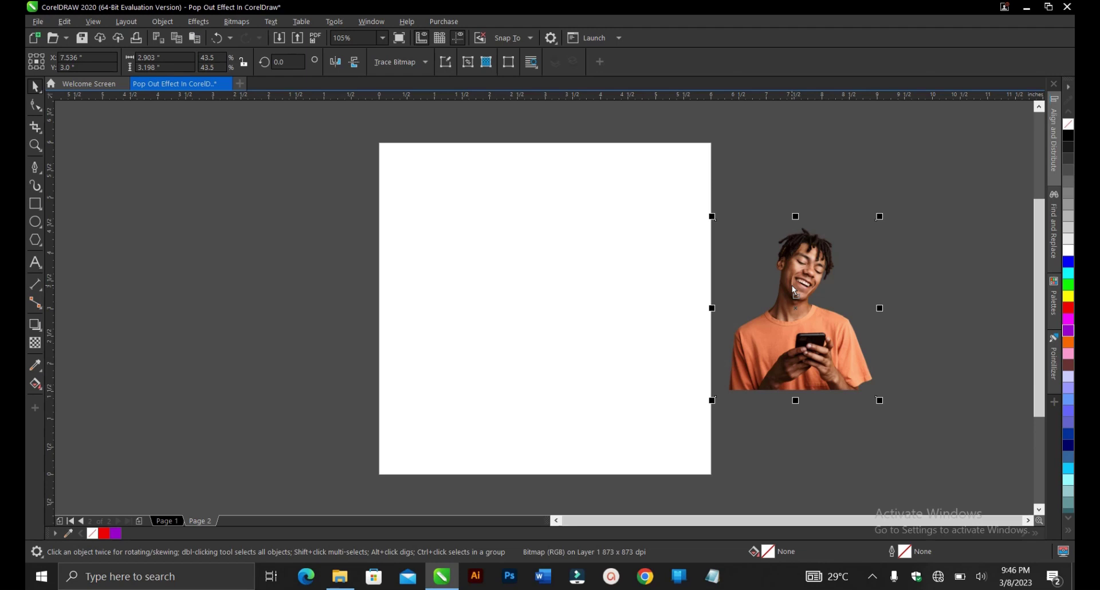
mouse_move(809, 283)
mouse_down()
mouse_move(693, 282)
mouse_move(805, 279)
mouse_up()
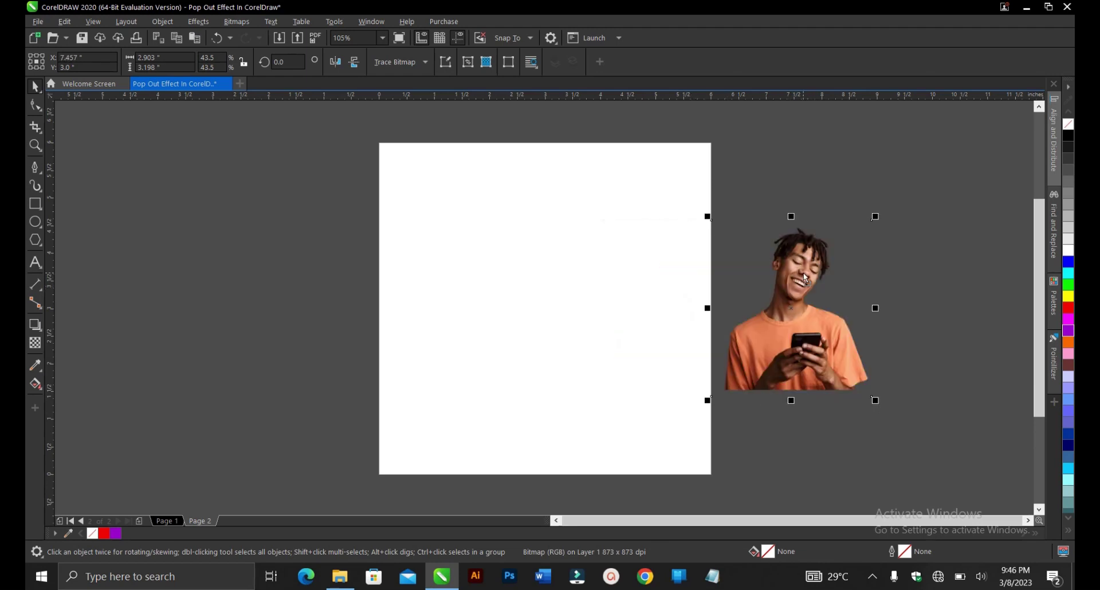
Draw a circle about 2.8 inches wide and centre it on the page
click(34, 221)
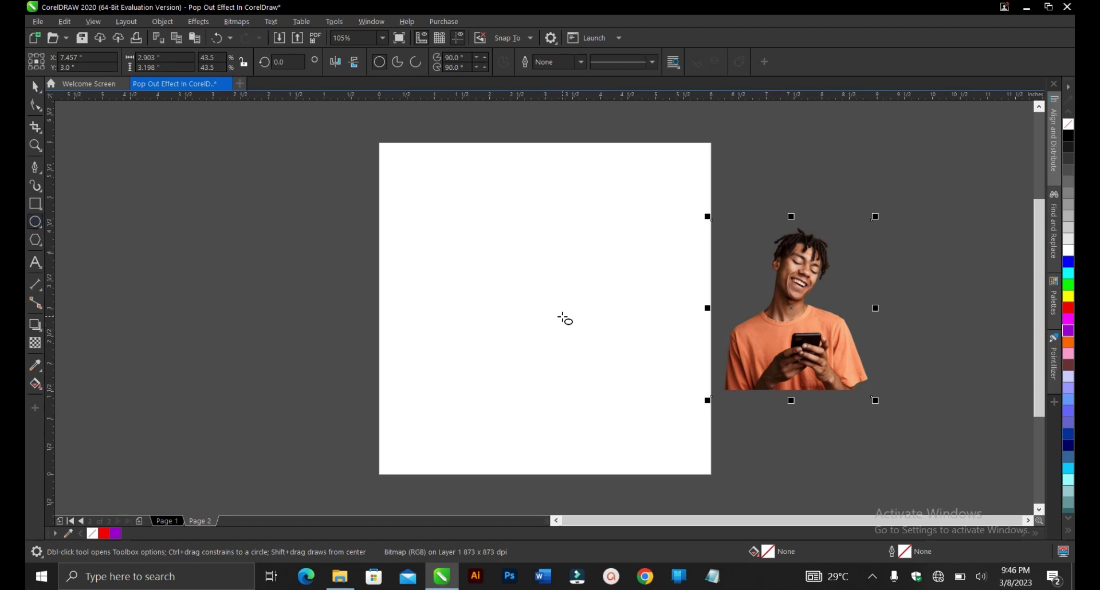
drag(545, 319, 610, 400)
key(space)
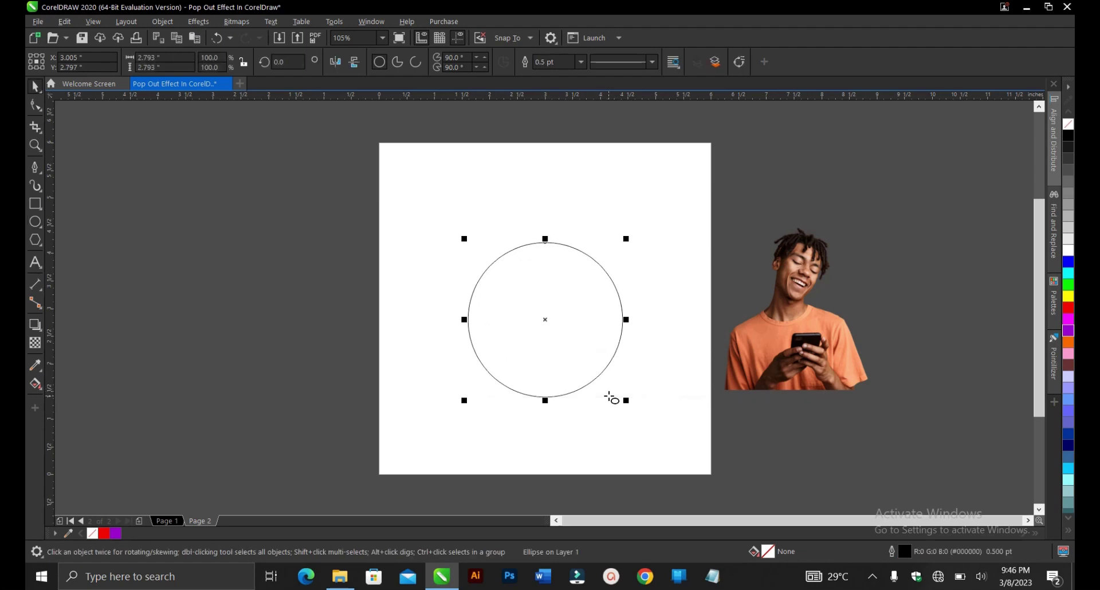
key(p)
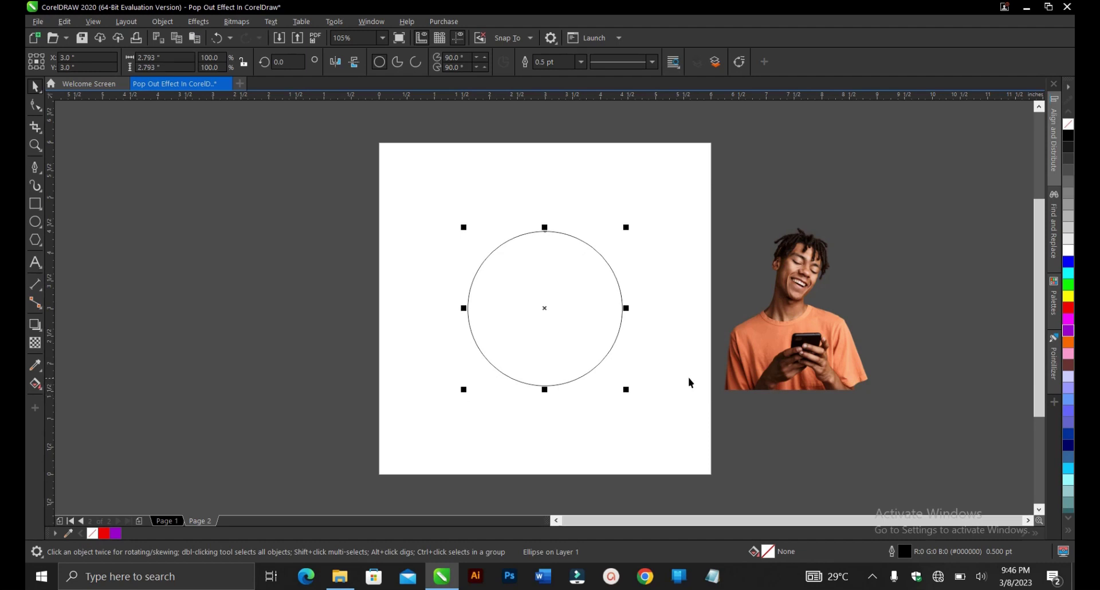
PowerClip the man's photo inside the circle
click(803, 270)
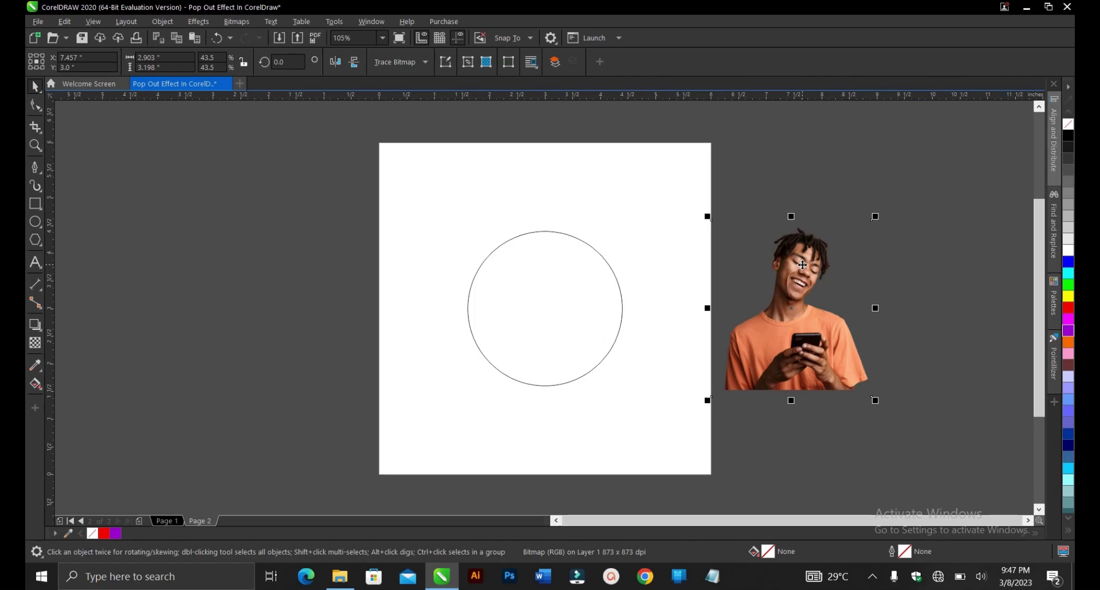
right_click(803, 265)
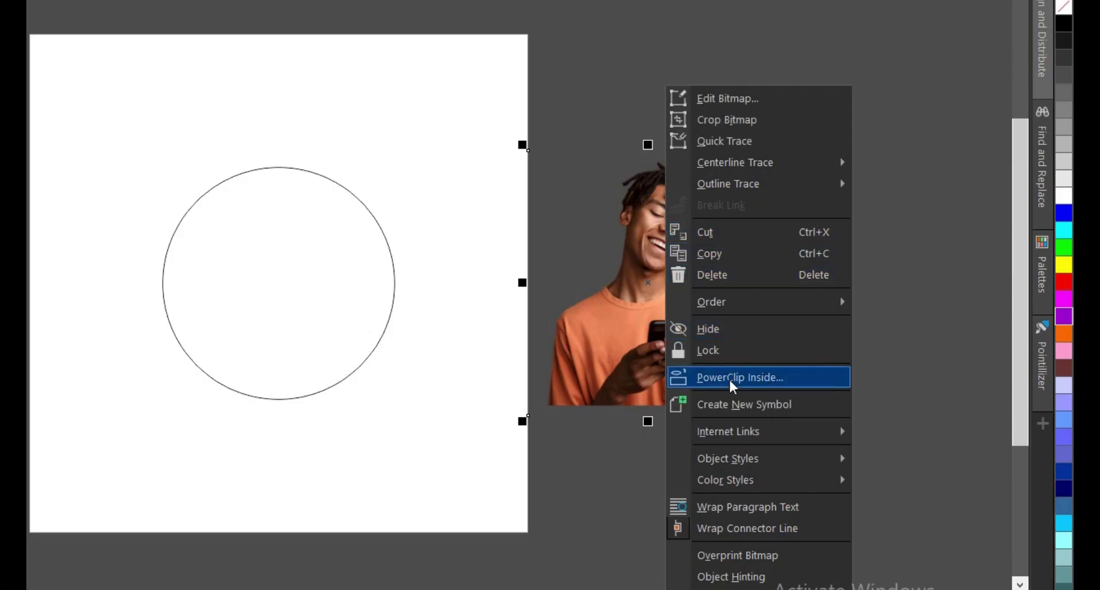
click(729, 378)
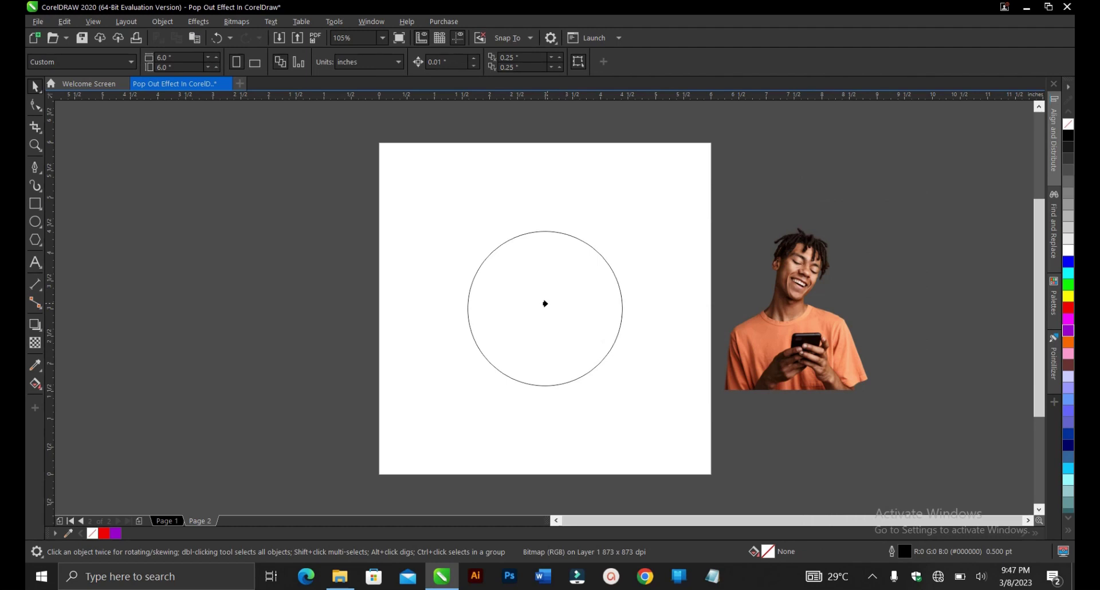
click(545, 304)
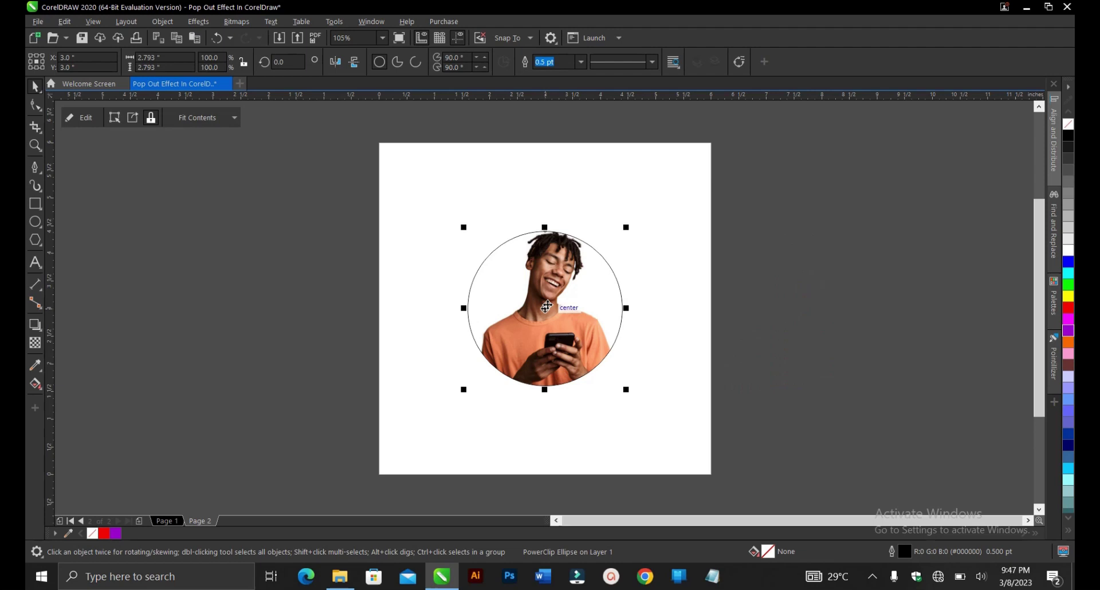
Open the circle's PowerClip contents for editing and enlarge the photo slightly
click(80, 117)
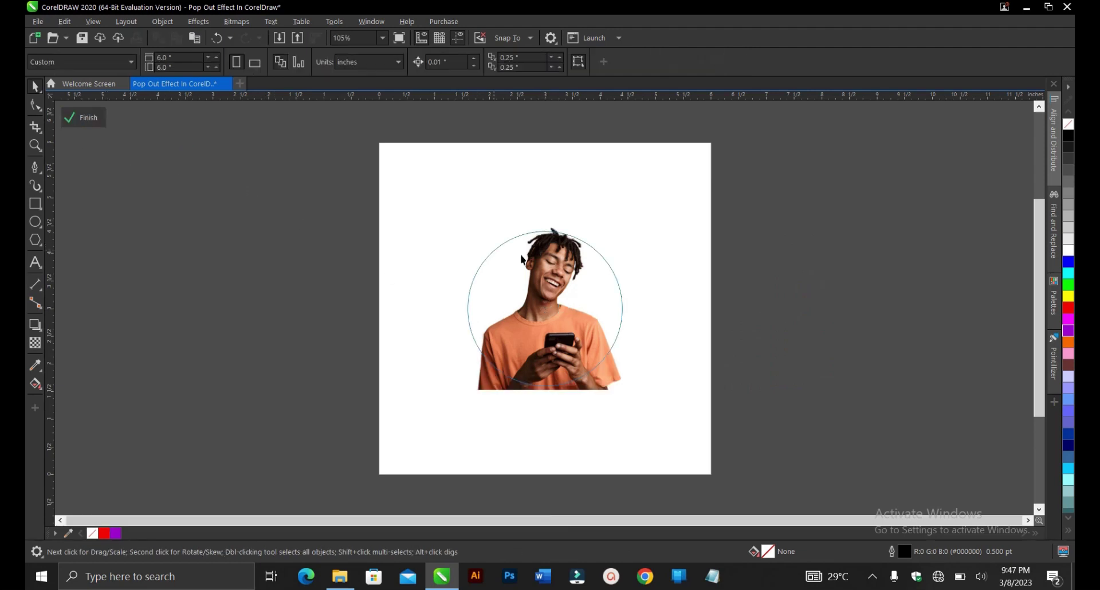
click(558, 260)
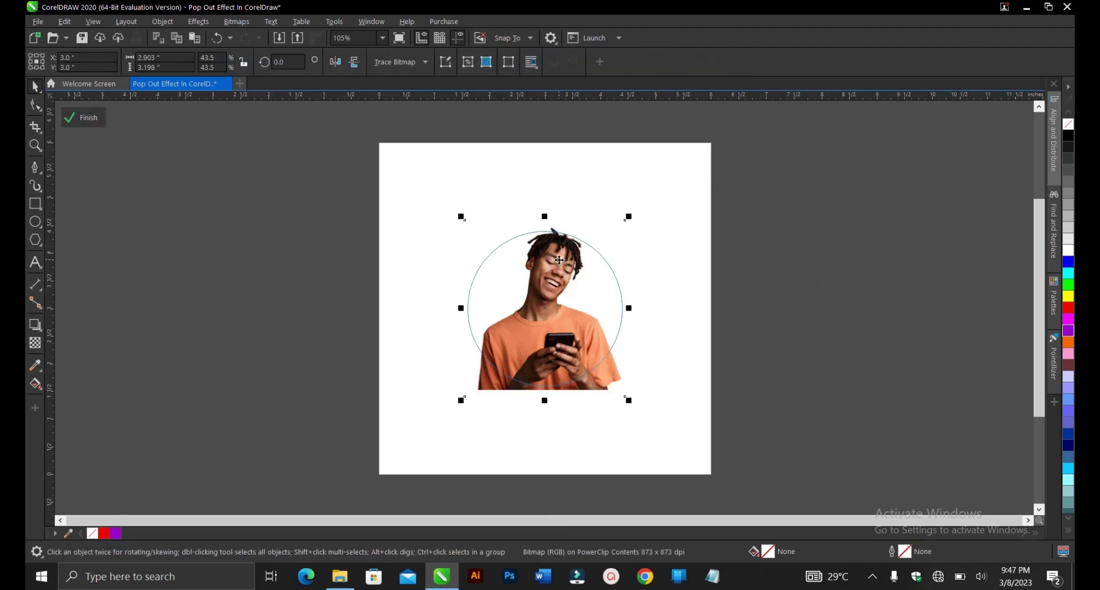
drag(628, 217, 640, 205)
scroll(566, 235, up, 2)
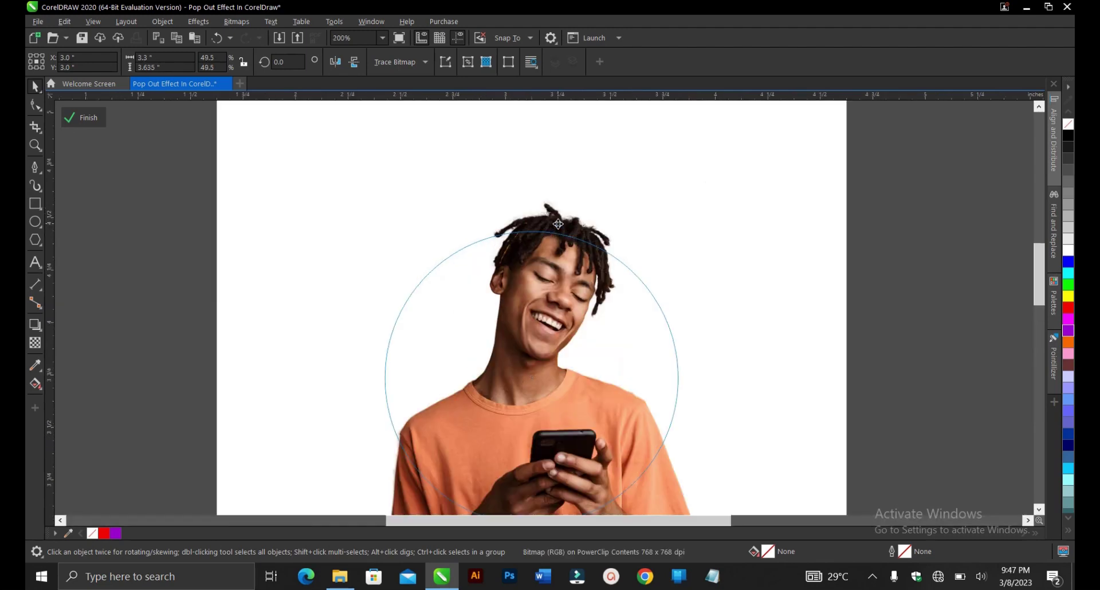
scroll(557, 229, up, 2)
Raise the photo inside the circle so his hair rises above its top edge
drag(539, 254, 540, 232)
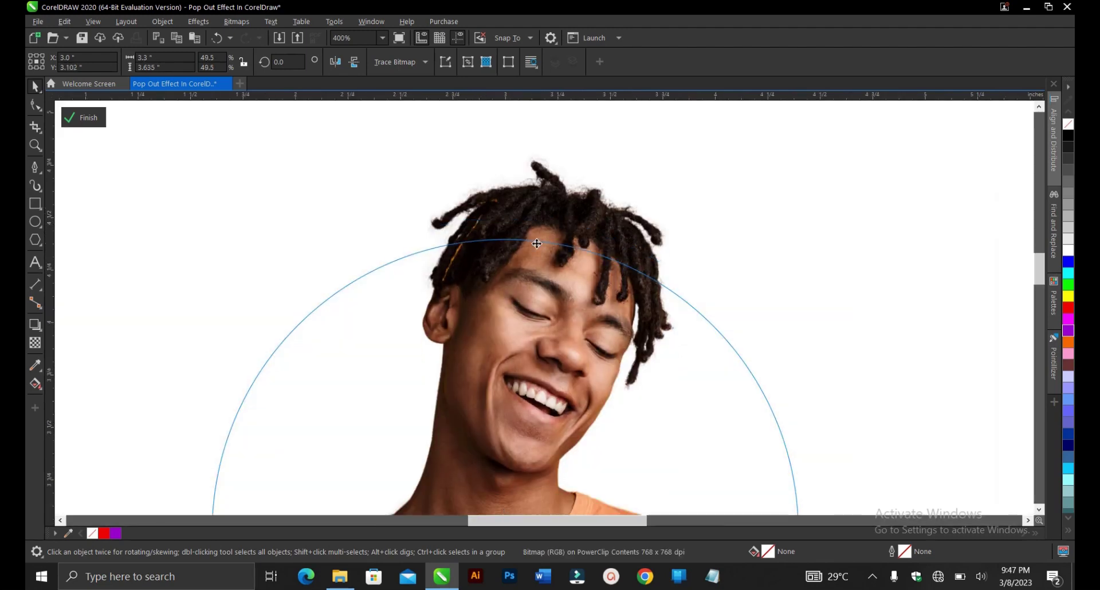
scroll(539, 235, up, 1)
scroll(537, 240, down, 1)
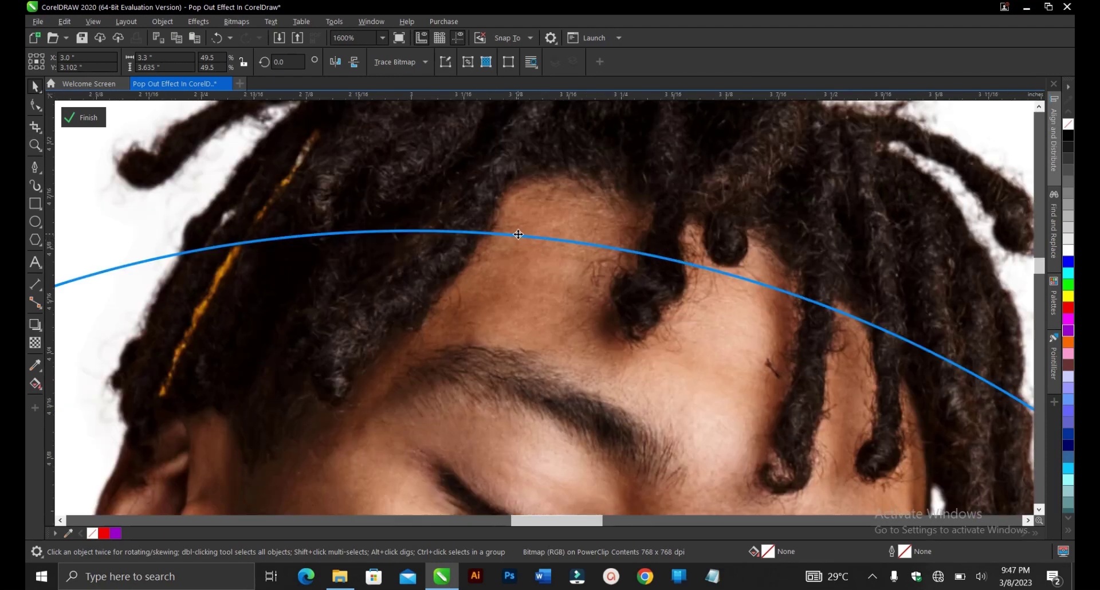
scroll(530, 245, down, 2)
scroll(527, 247, down, 1)
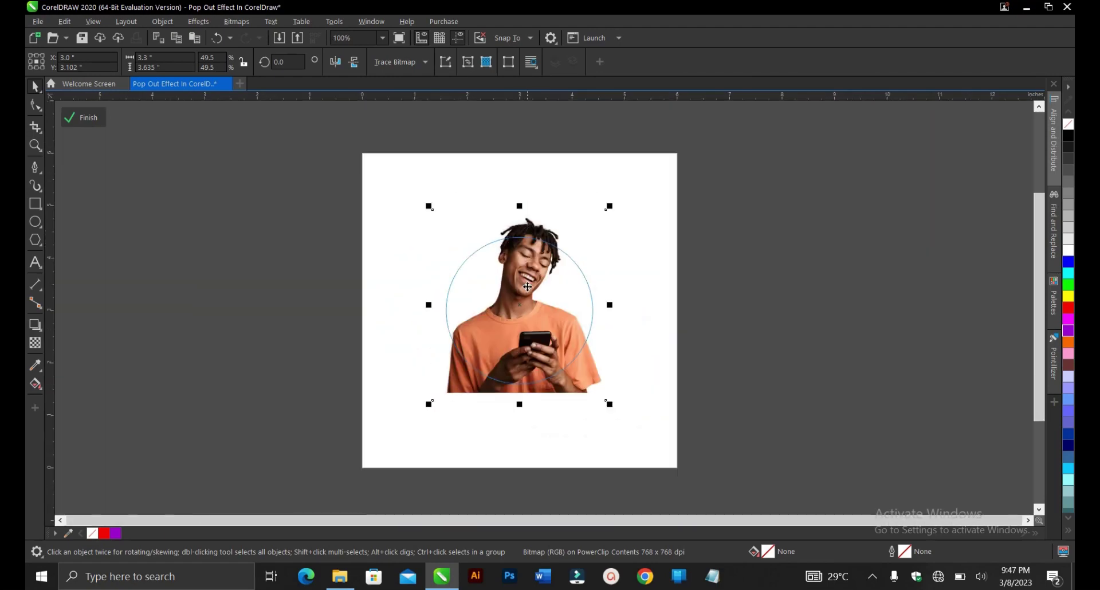
scroll(527, 304, up, 1)
drag(531, 254, 530, 243)
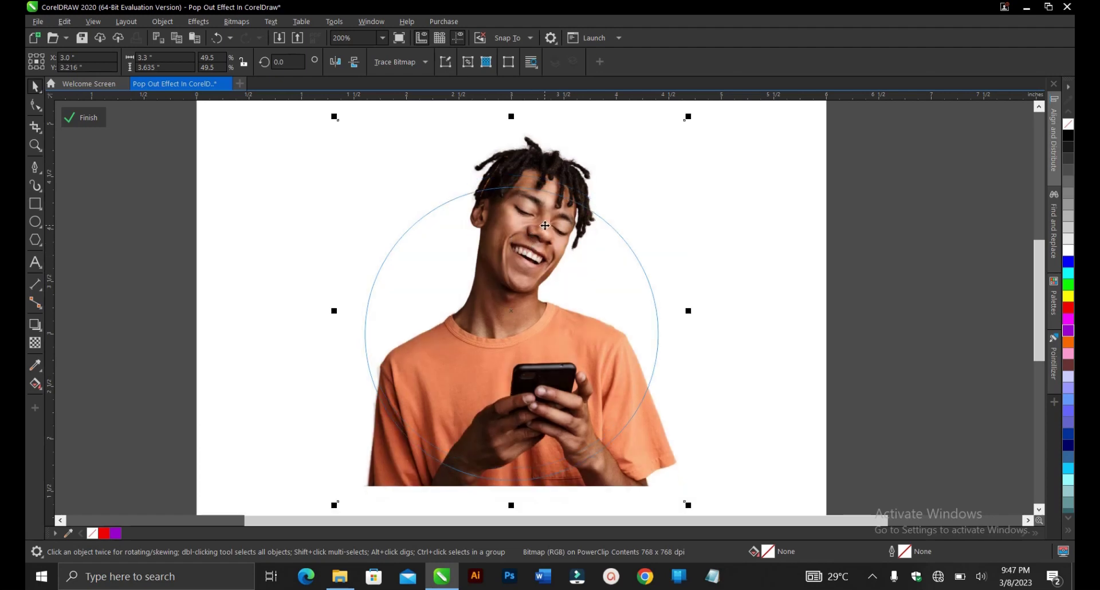
scroll(559, 246, down, 1)
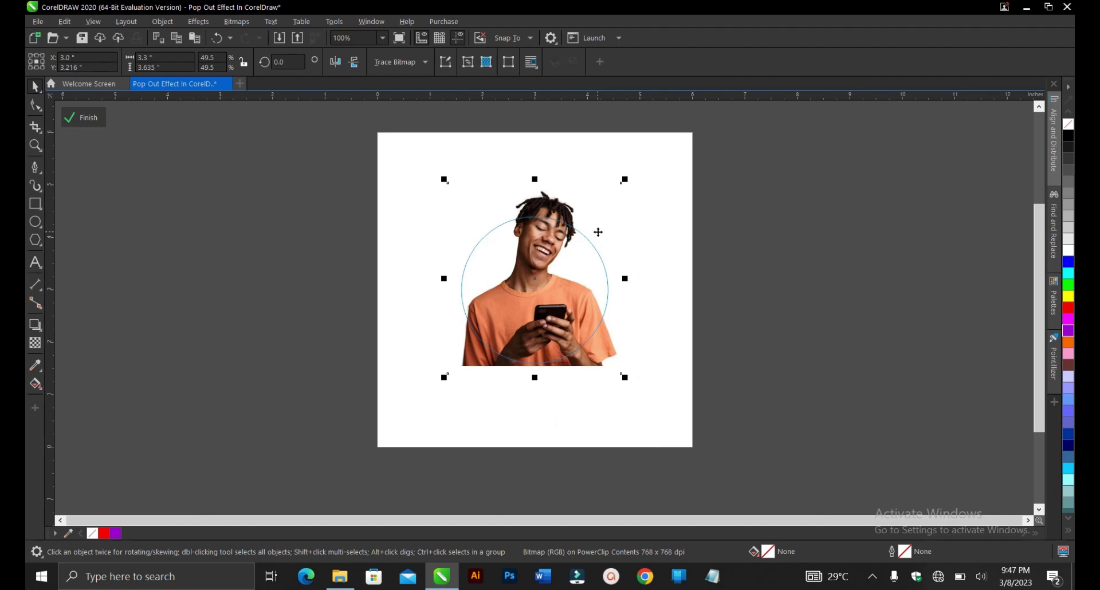
Copy the full photo from inside the PowerClip and finish editing the circle
right_click(535, 244)
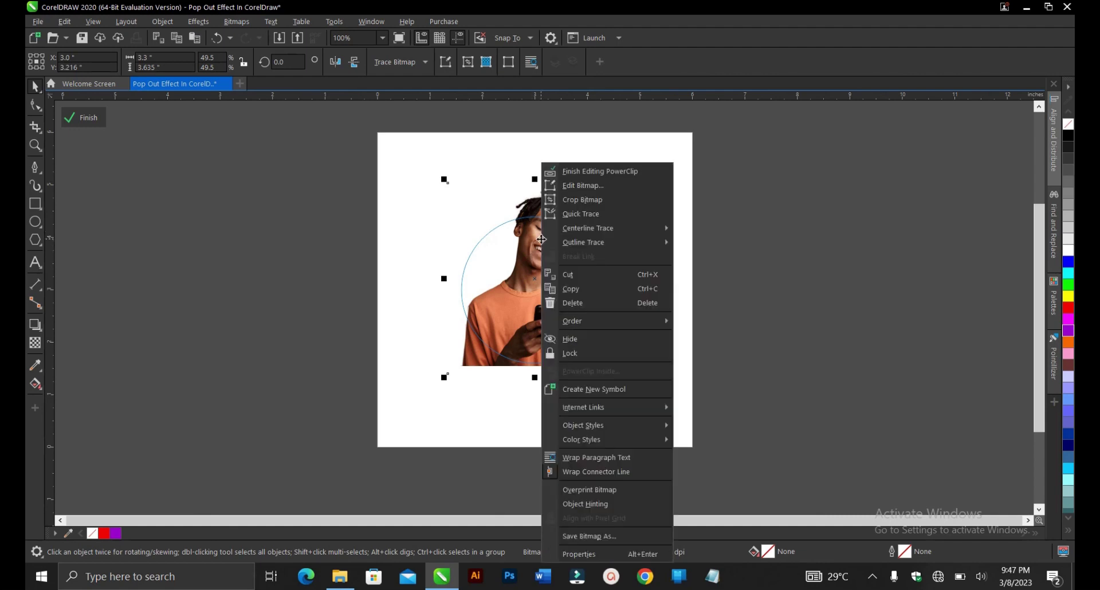
click(582, 288)
click(673, 315)
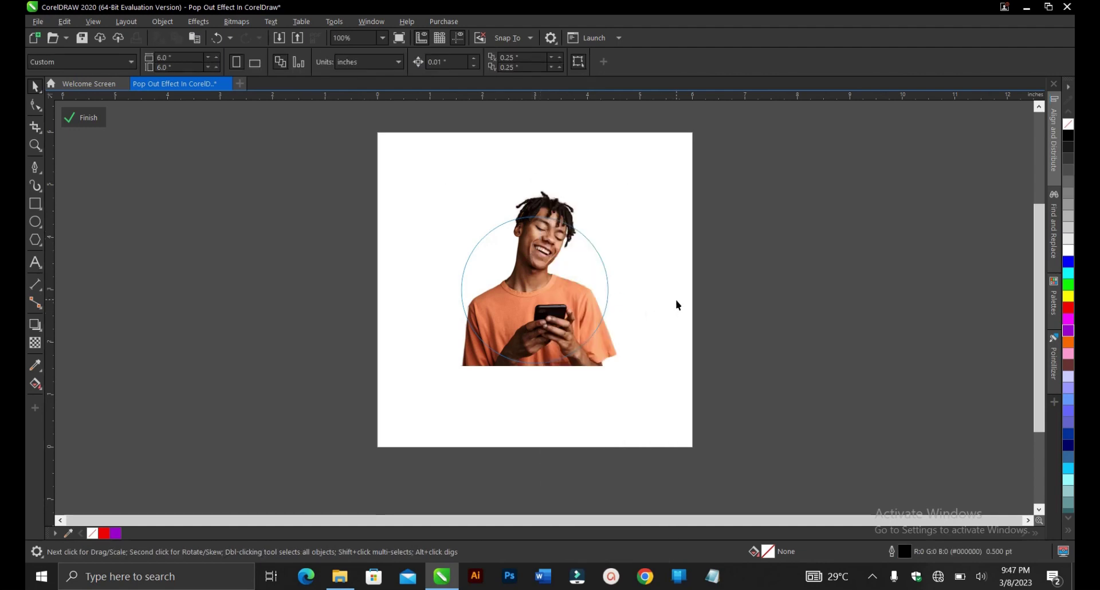
ctrl+click(716, 290)
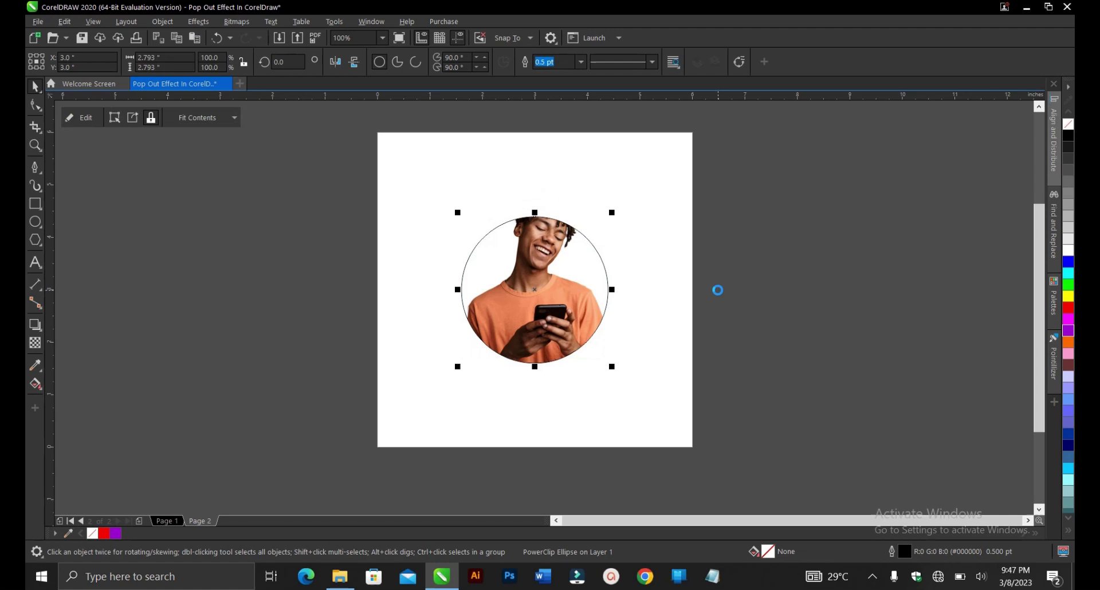
Paste the copied photo as a standalone 3.3 × 3.635-inch bitmap over the circle
click(84, 122)
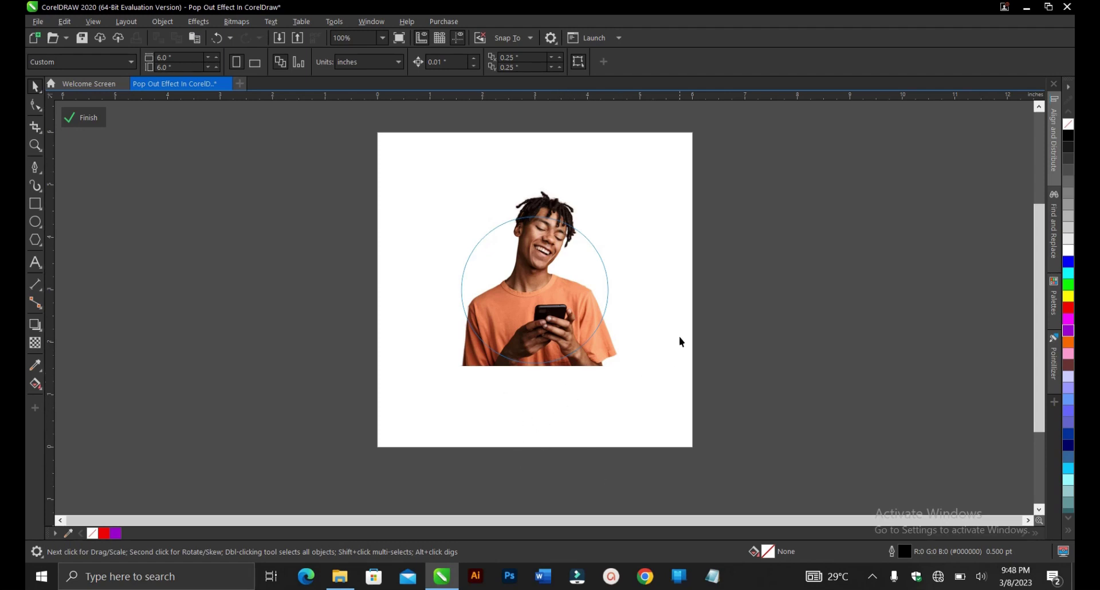
ctrl+click(655, 318)
click(537, 272)
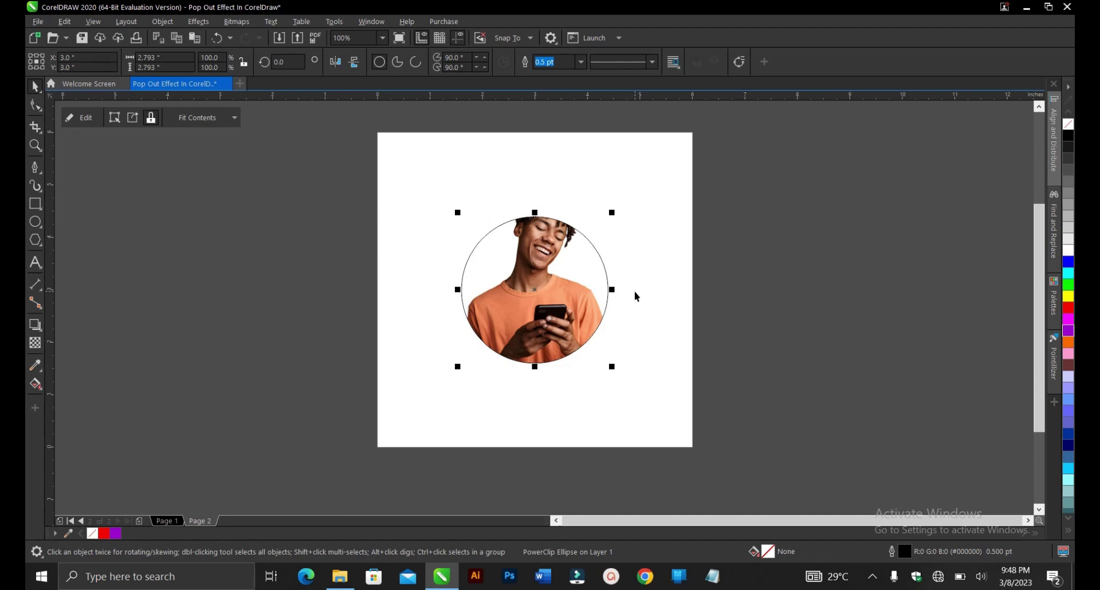
key(ctrl+z)
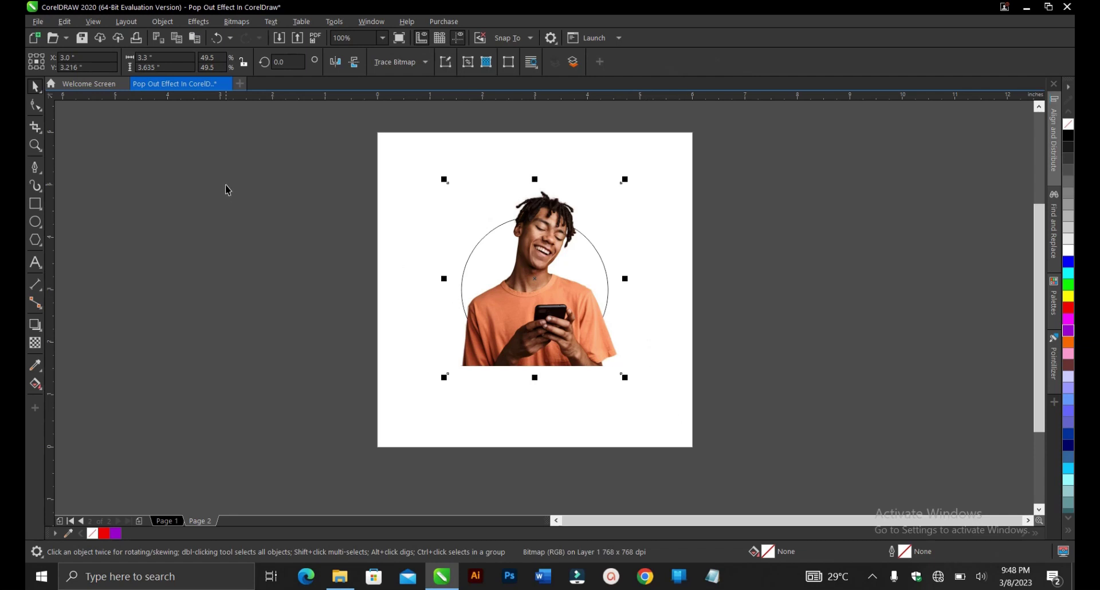
Crop the top photo copy to his head and upper chest, 3.3 × 2.682 inches
click(35, 106)
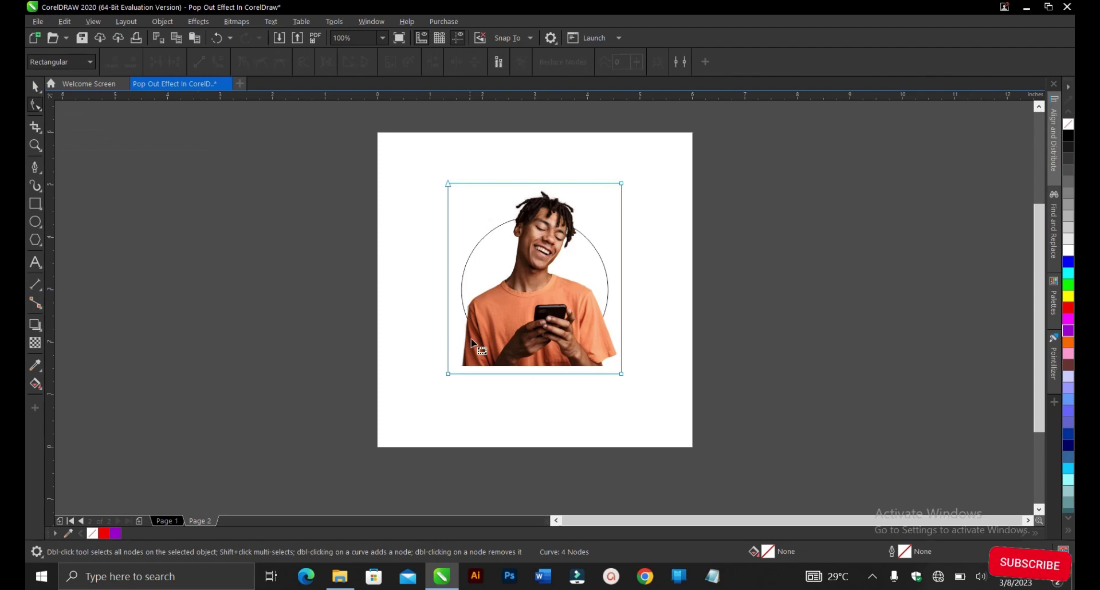
scroll(456, 307, up, 2)
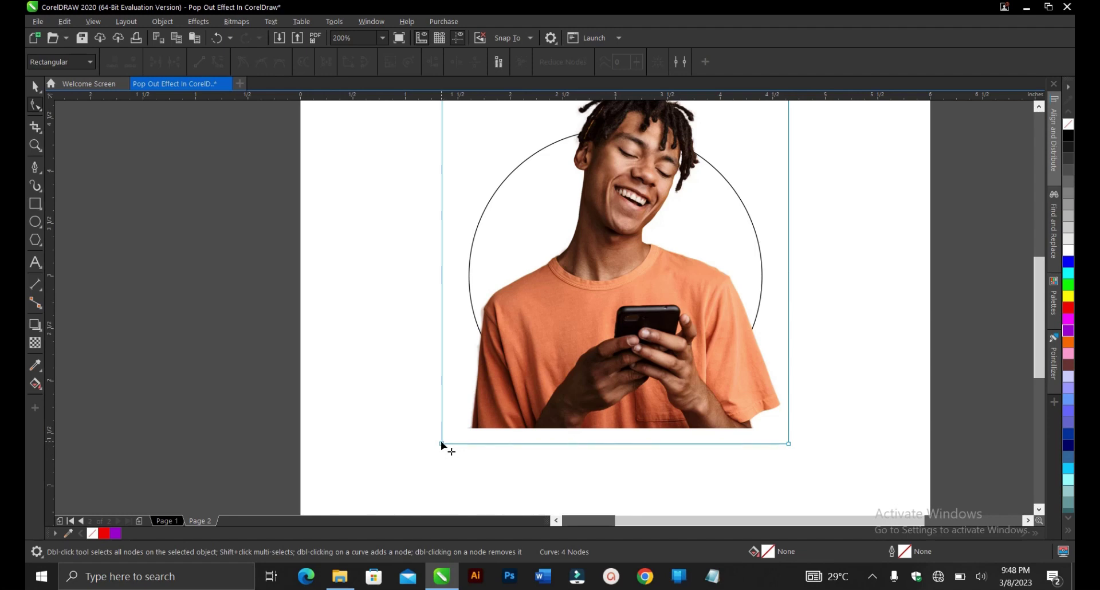
drag(442, 445, 512, 318)
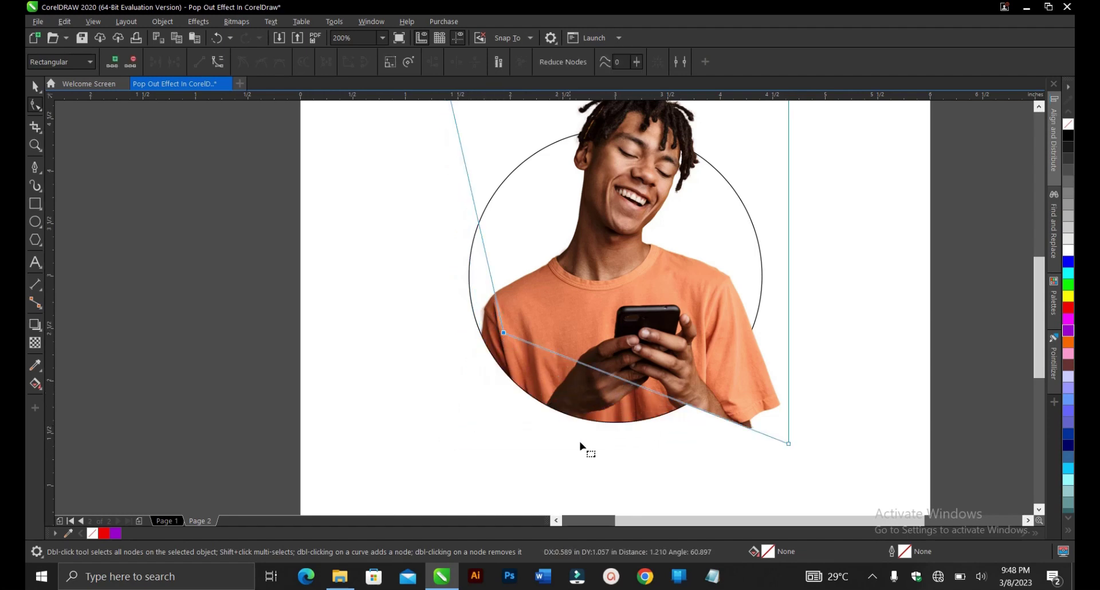
drag(789, 444, 714, 343)
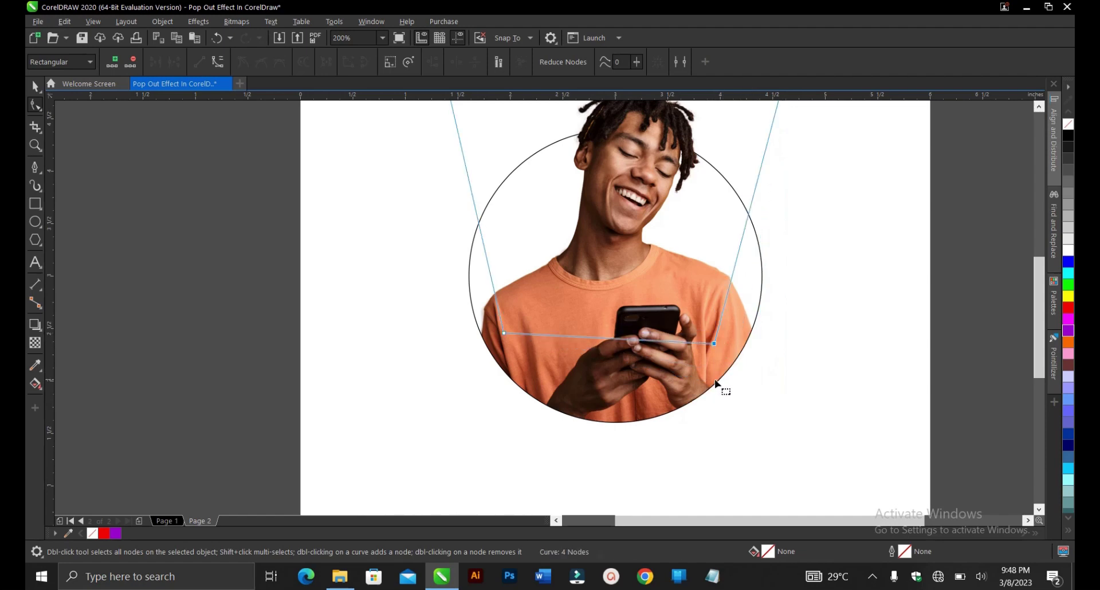
key(space)
scroll(587, 445, down, 1)
scroll(585, 445, up, 1)
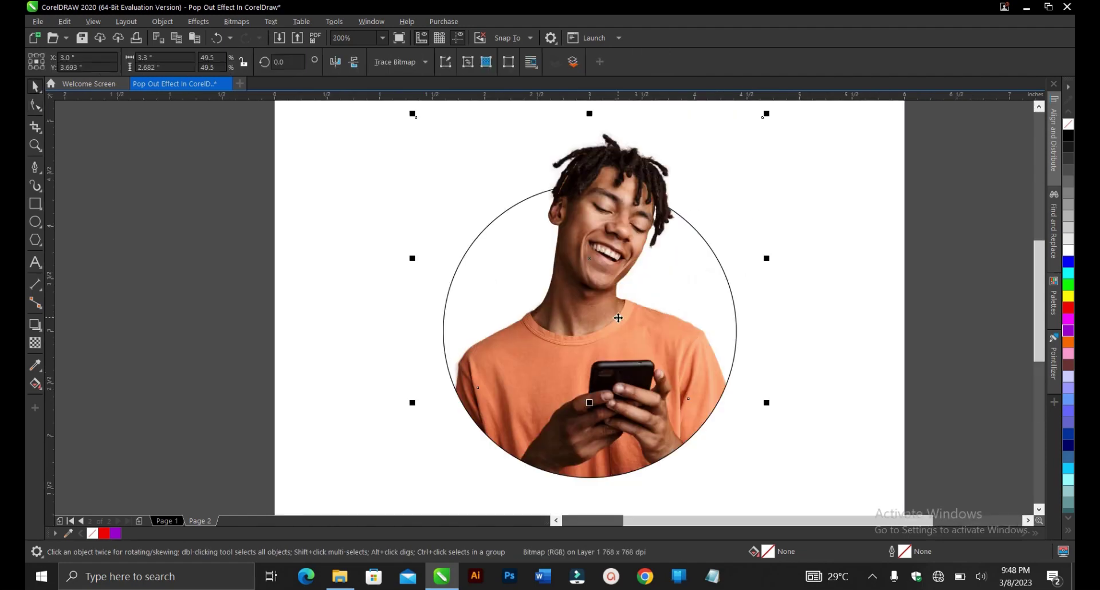
click(686, 465)
Fill the photo-filled PowerClip circle with purple
click(636, 450)
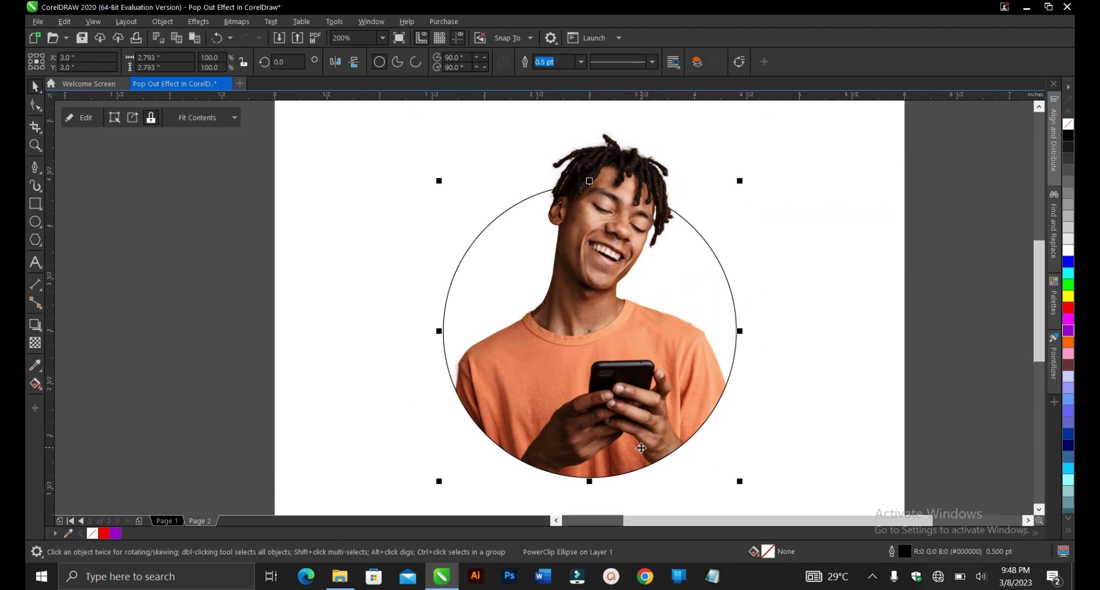
click(115, 533)
scroll(307, 460, down, 1)
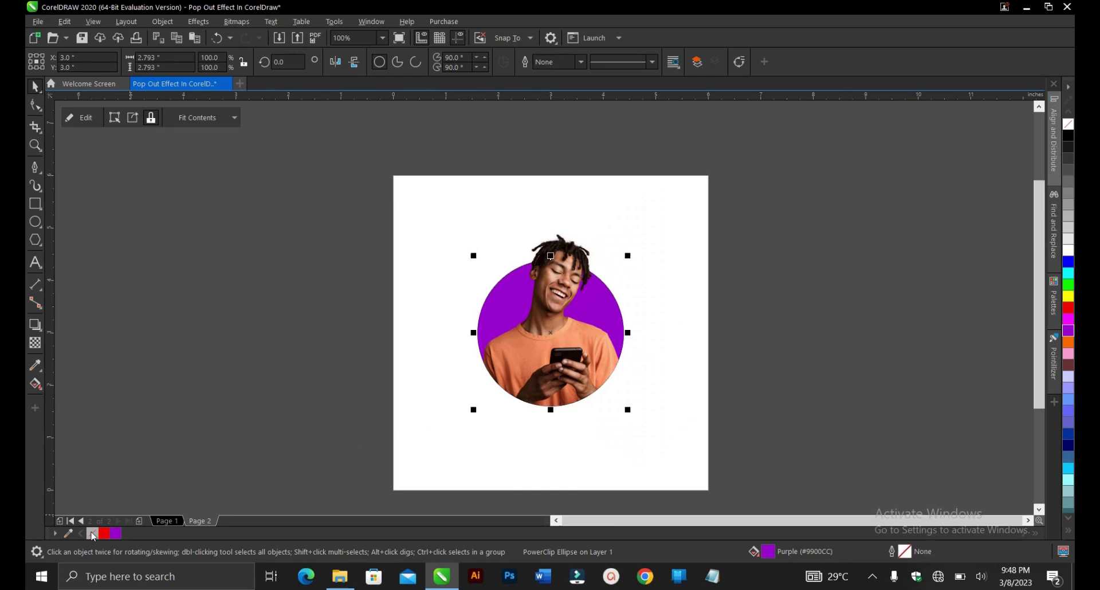
click(385, 455)
drag(561, 253, 745, 232)
key(ctrl+z)
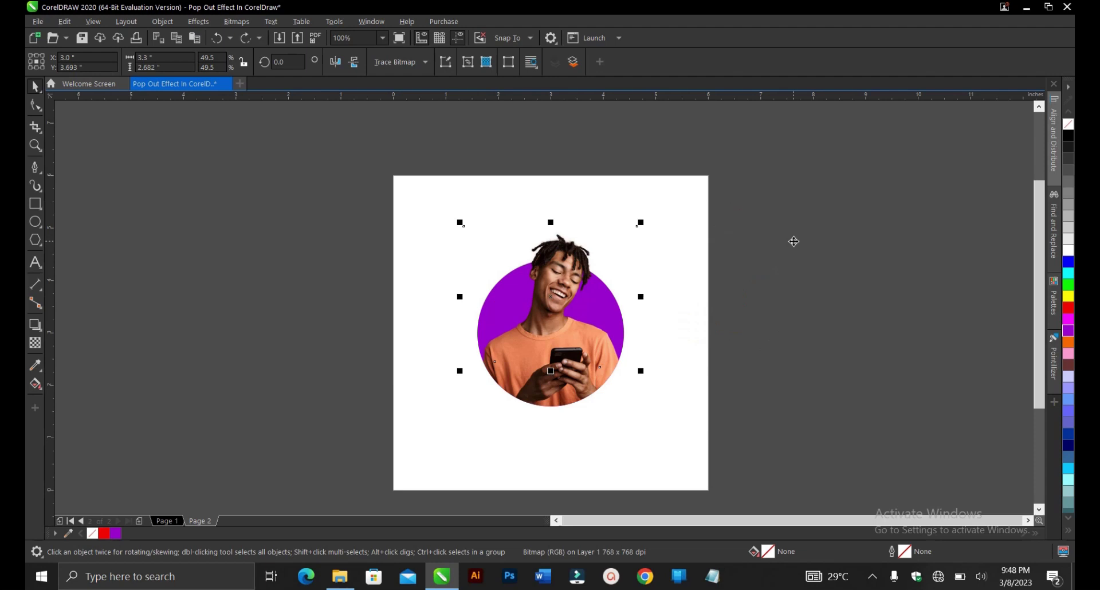
click(768, 300)
Group the circle and head cut-out into one 3.3 × 3.43-inch group centred on the page
drag(409, 235, 759, 508)
key(ctrl+g)
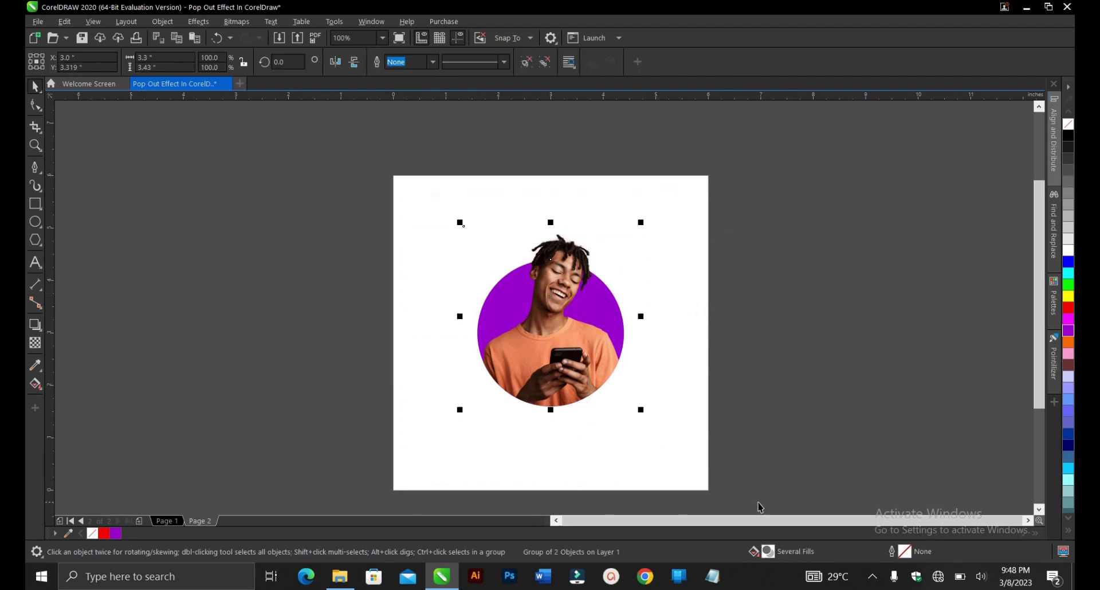
key(p)
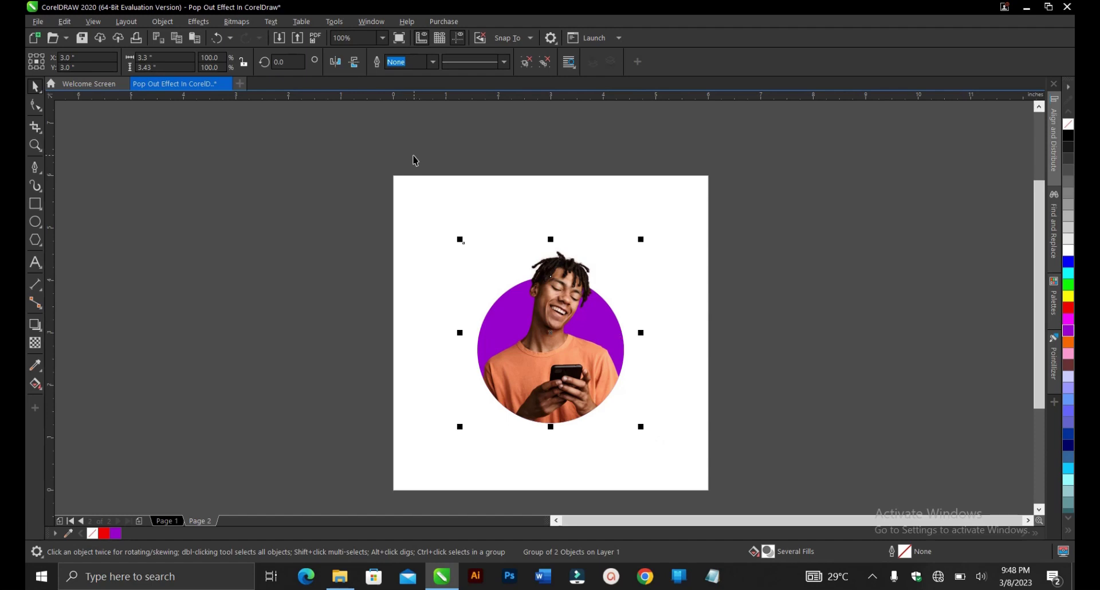
click(382, 38)
click(381, 59)
click(827, 263)
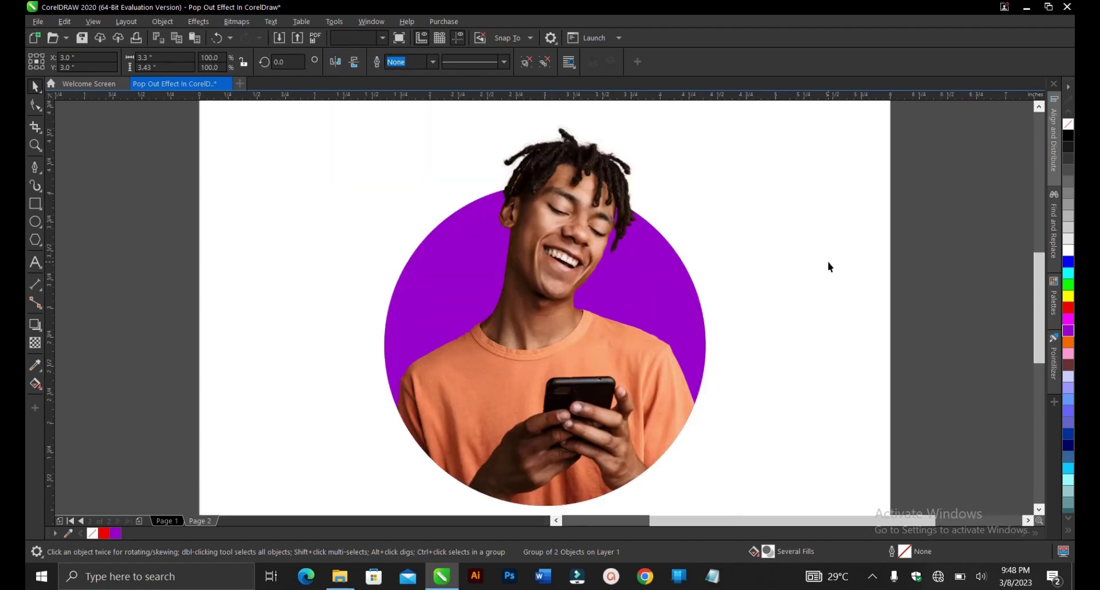